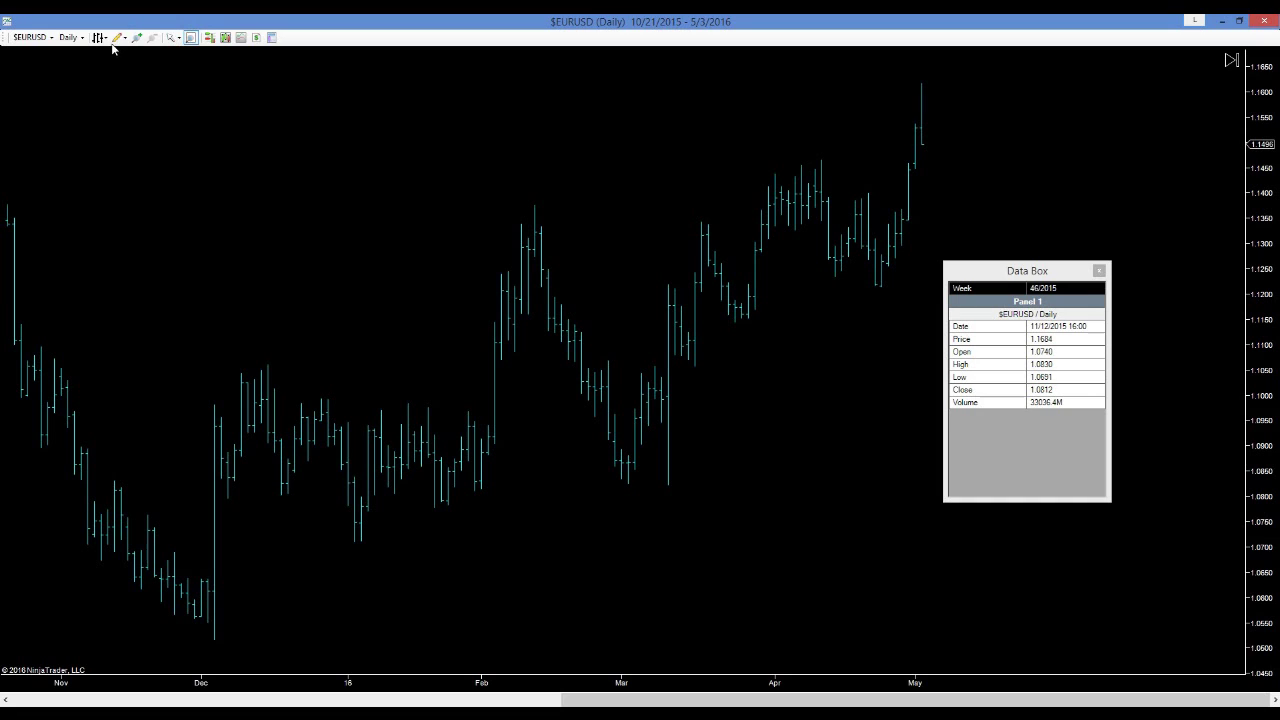
Step: Draw a thick purple line from the early-February low up to the mid-February high
{"action": "left_click", "coordinate": [140, 101]}
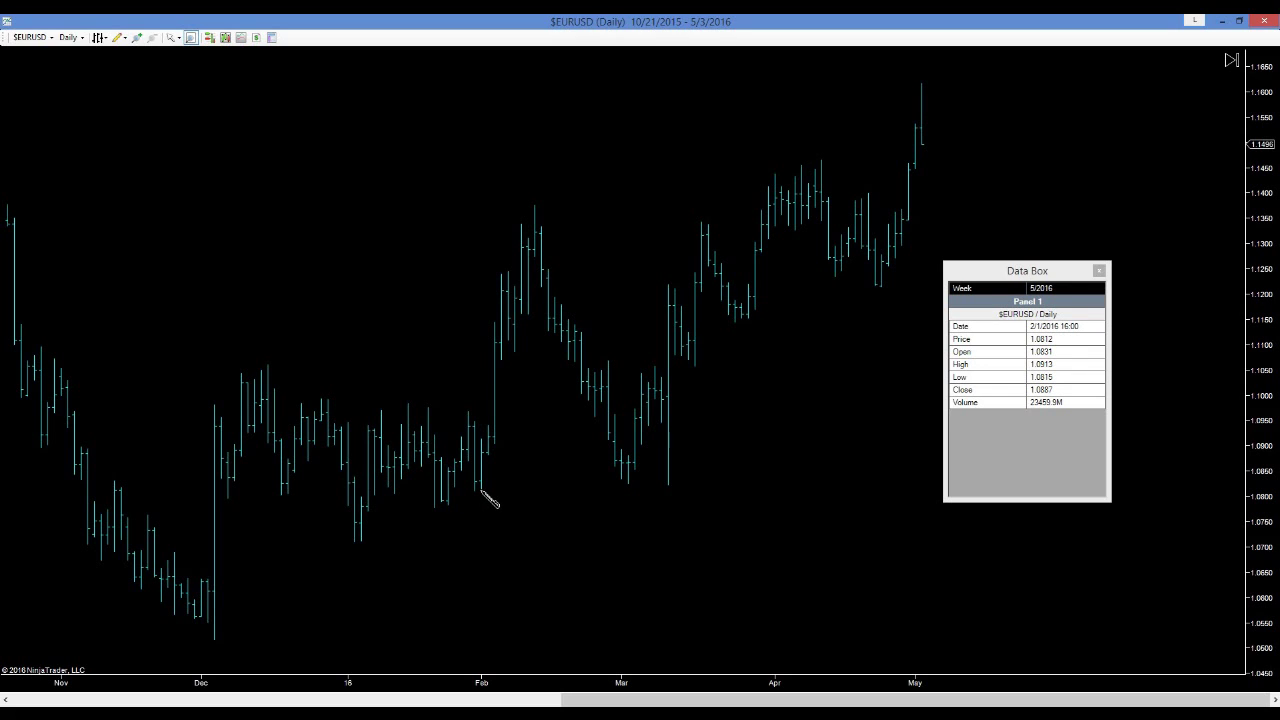
{"action": "mouse_move", "coordinate": [475, 490]}
{"action": "left_mouse_down"}
{"action": "mouse_move", "coordinate": [509, 400]}
{"action": "mouse_move", "coordinate": [535, 205]}
{"action": "left_mouse_up"}
{"action": "left_click", "coordinate": [535, 205]}
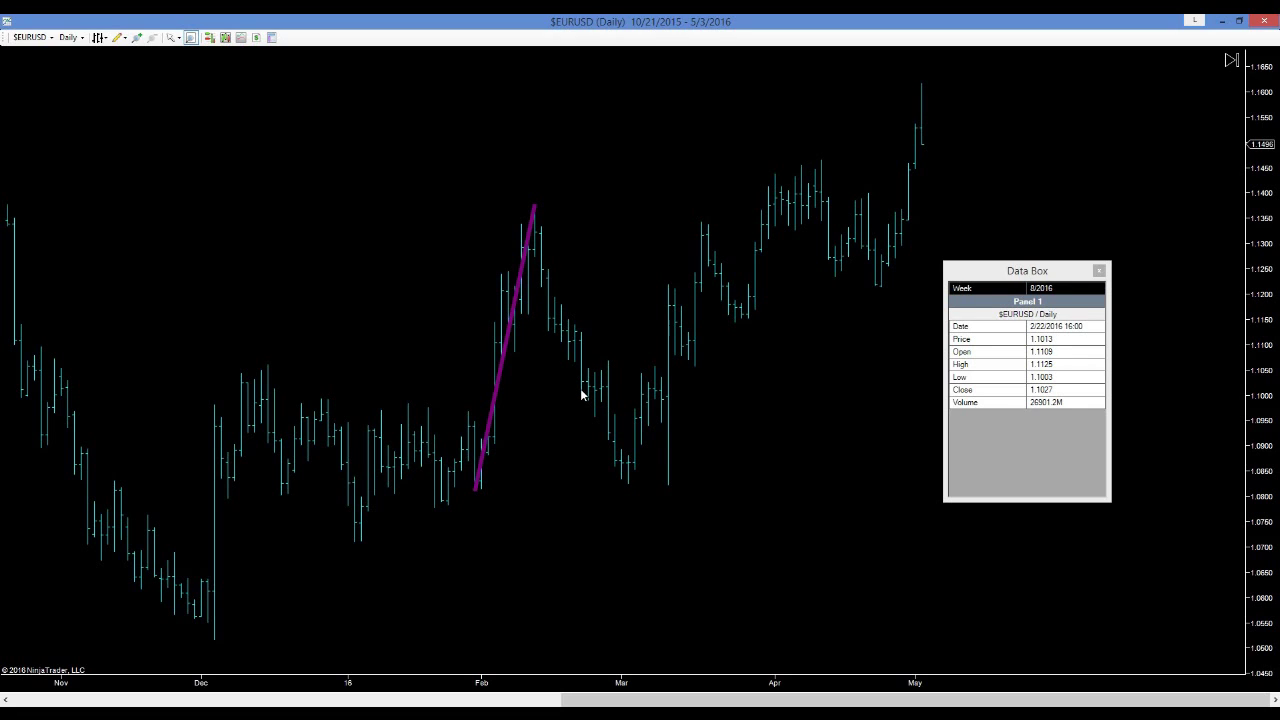
{"action": "left_click", "coordinate": [117, 37]}
{"action": "left_click", "coordinate": [123, 52]}
{"action": "left_click", "coordinate": [119, 37]}
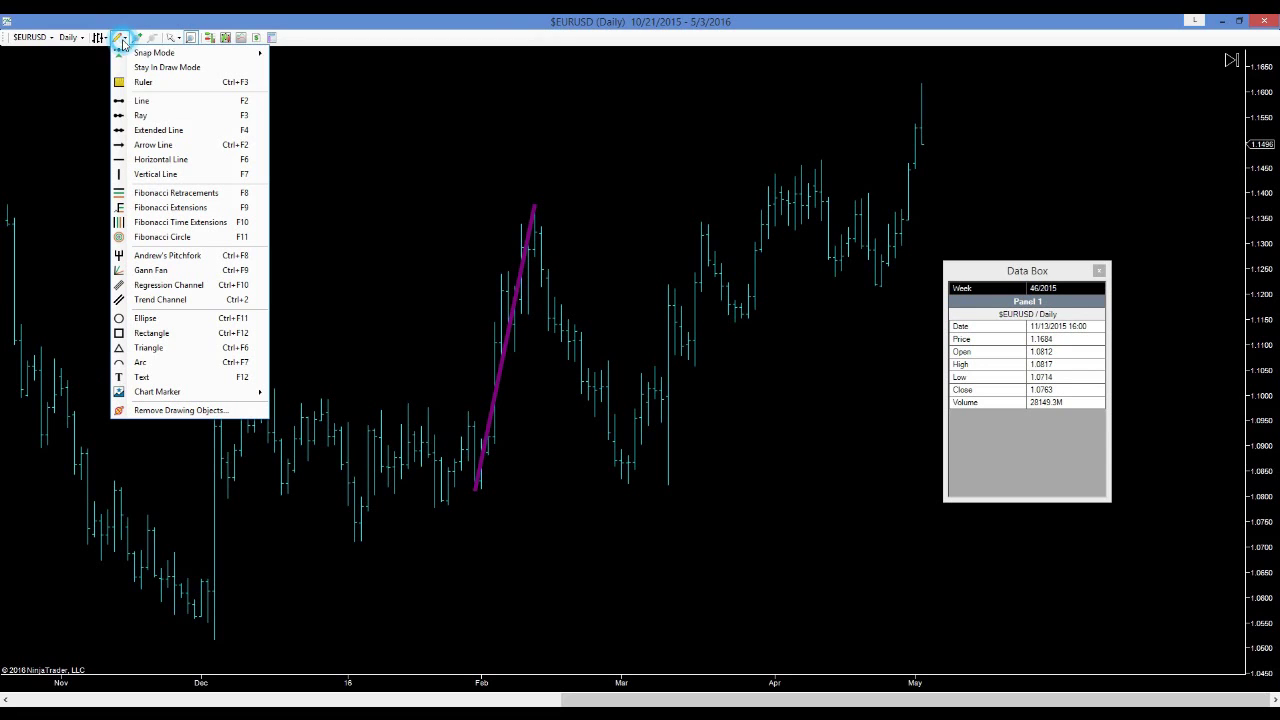
Step: Add purple legs from the mid-February high down to the late-February low, then up to the small bounce high
{"action": "left_click", "coordinate": [130, 104]}
{"action": "left_click_drag", "start_coordinate": [533, 205], "coordinate": [583, 400]}
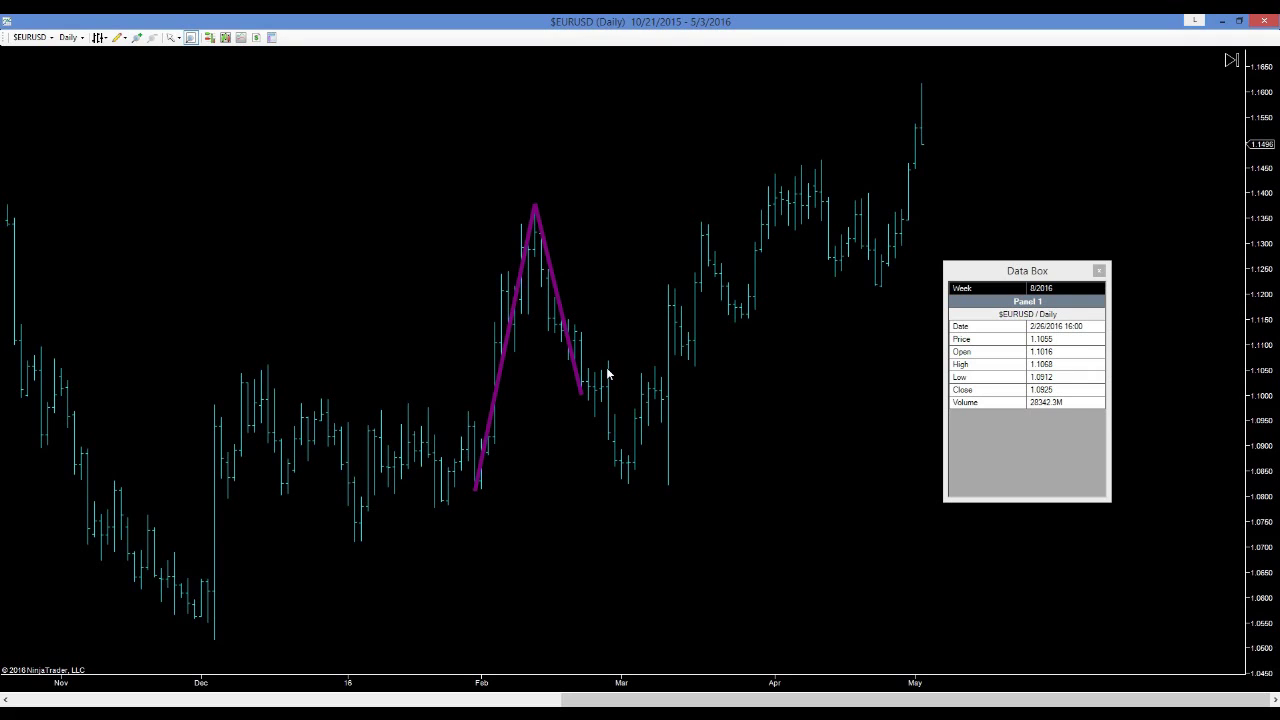
{"action": "left_click", "coordinate": [123, 37]}
{"action": "left_click", "coordinate": [124, 104]}
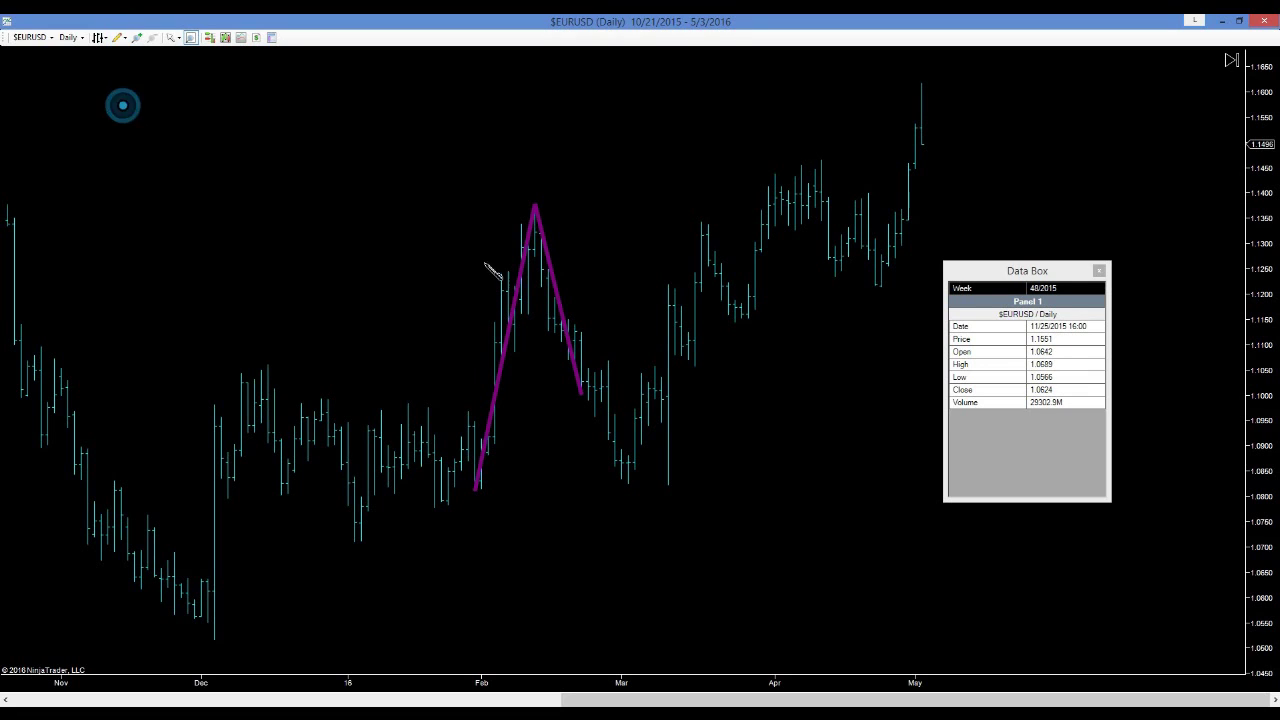
{"action": "left_click", "coordinate": [582, 391]}
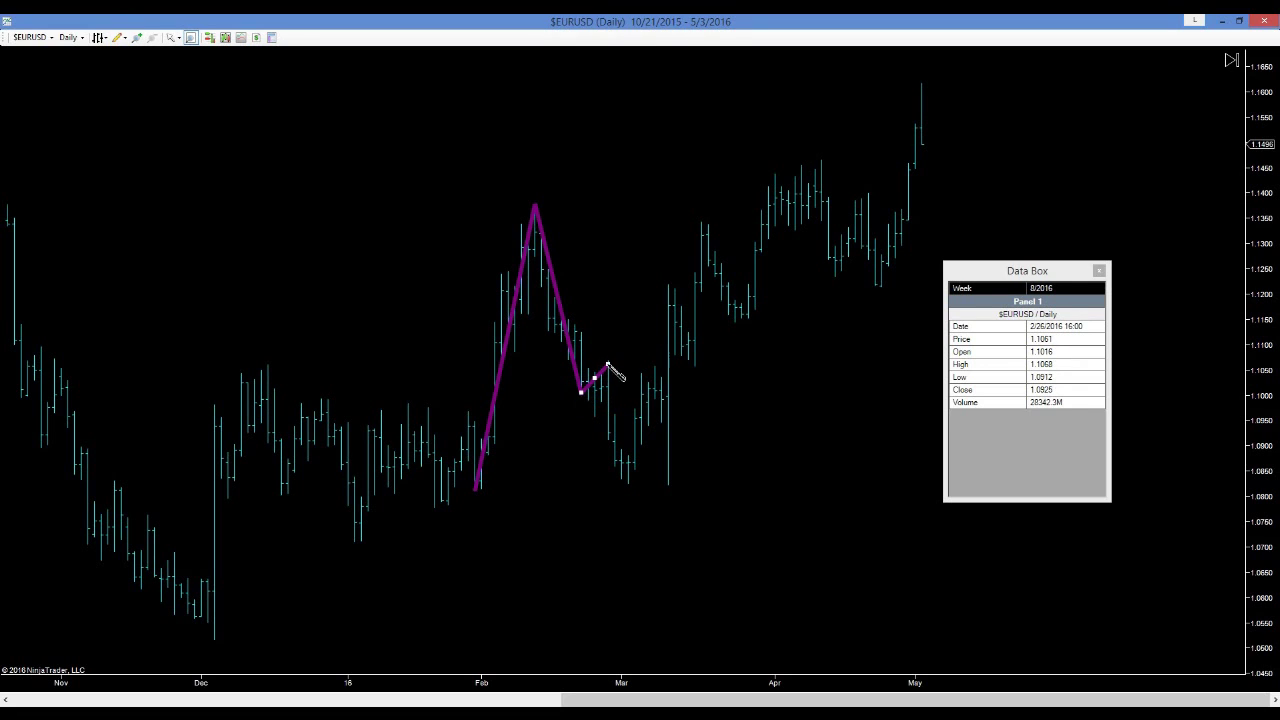
{"action": "left_click", "coordinate": [608, 363]}
Step: Add a purple leg from the late-February bounce high down to the early-March low
{"action": "left_click", "coordinate": [122, 39]}
{"action": "left_click", "coordinate": [139, 102]}
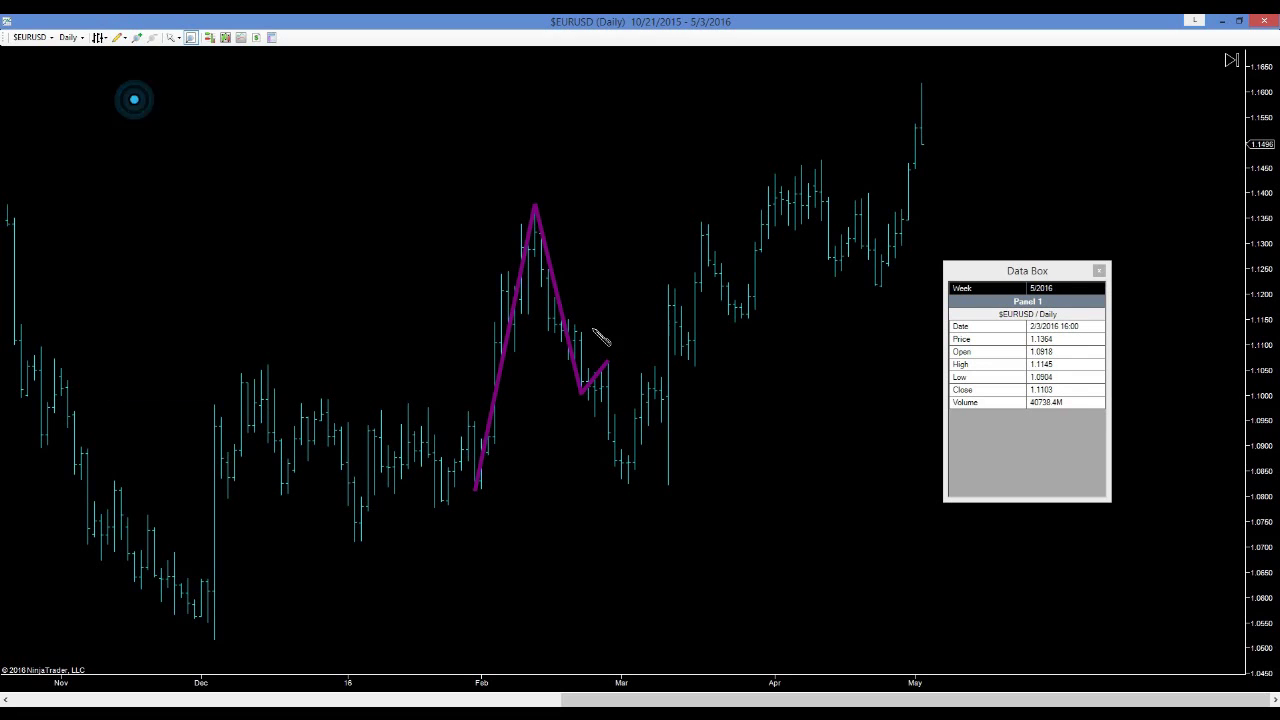
{"action": "left_click", "coordinate": [608, 362]}
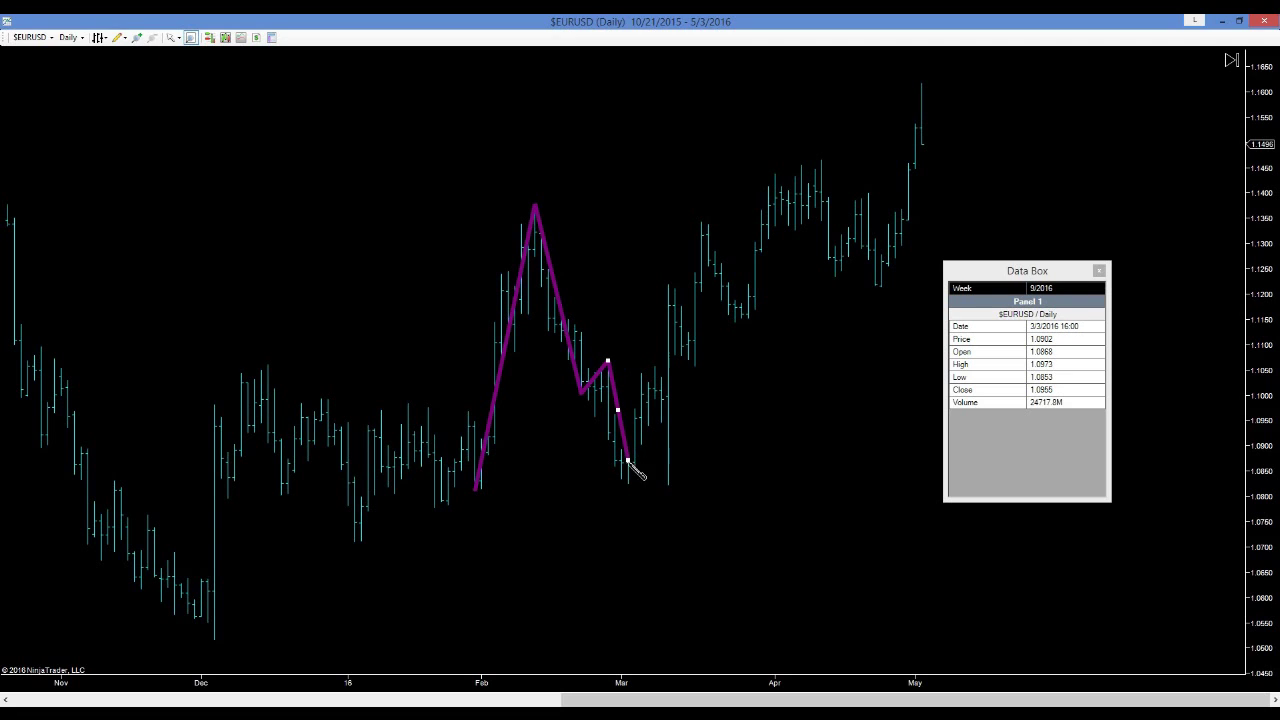
{"action": "left_click", "coordinate": [628, 488]}
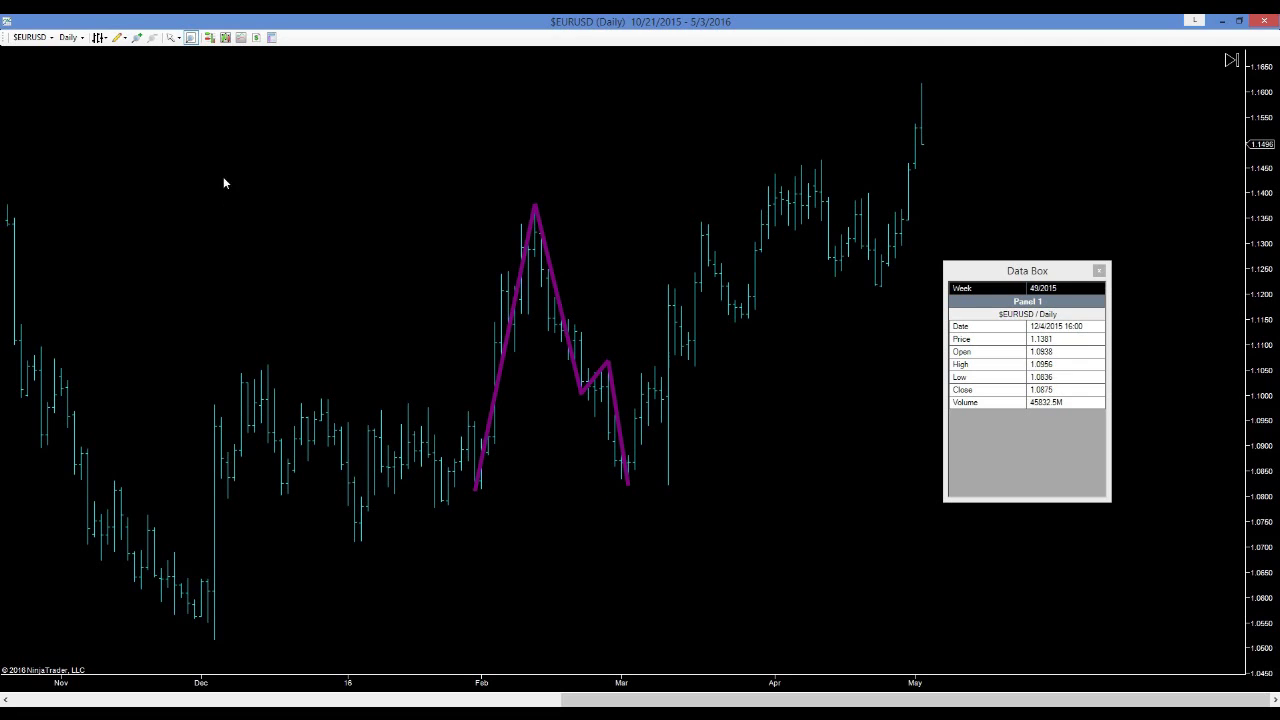
{"action": "left_click", "coordinate": [118, 37]}
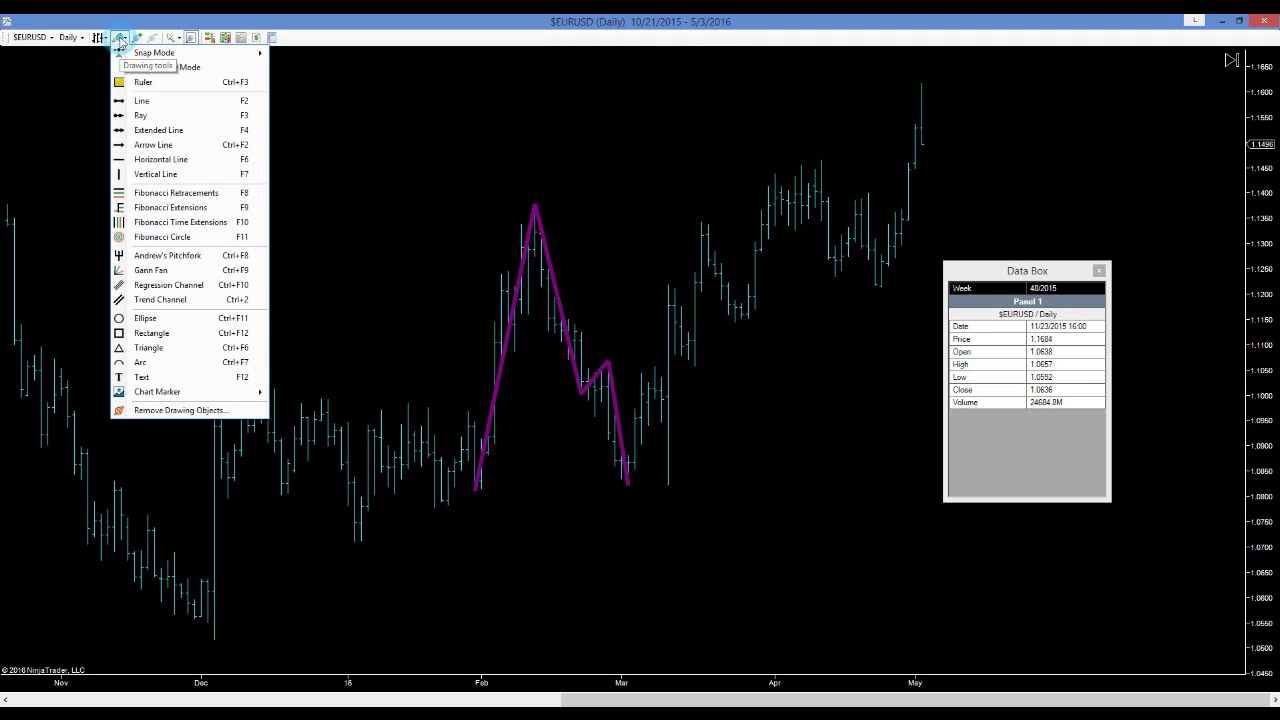
Step: Draw a new line from the early-February low to the mid-February high
{"action": "left_click", "coordinate": [140, 101]}
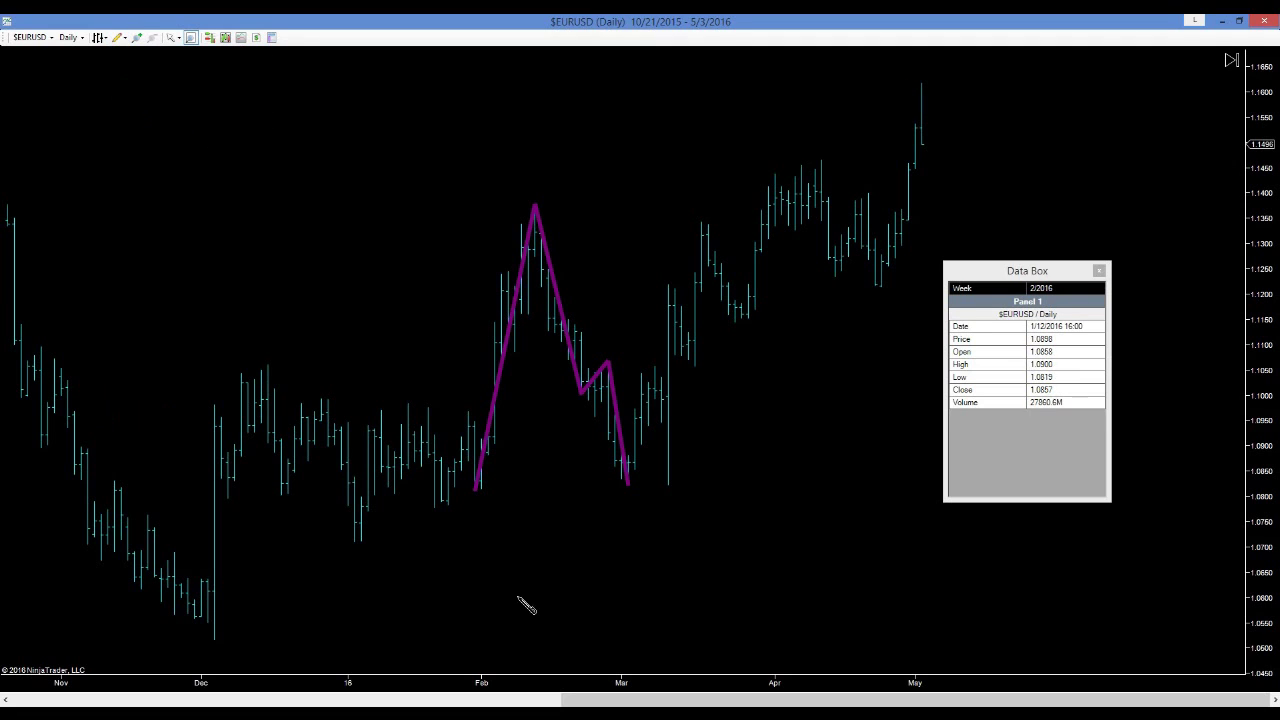
{"action": "left_click", "coordinate": [481, 487]}
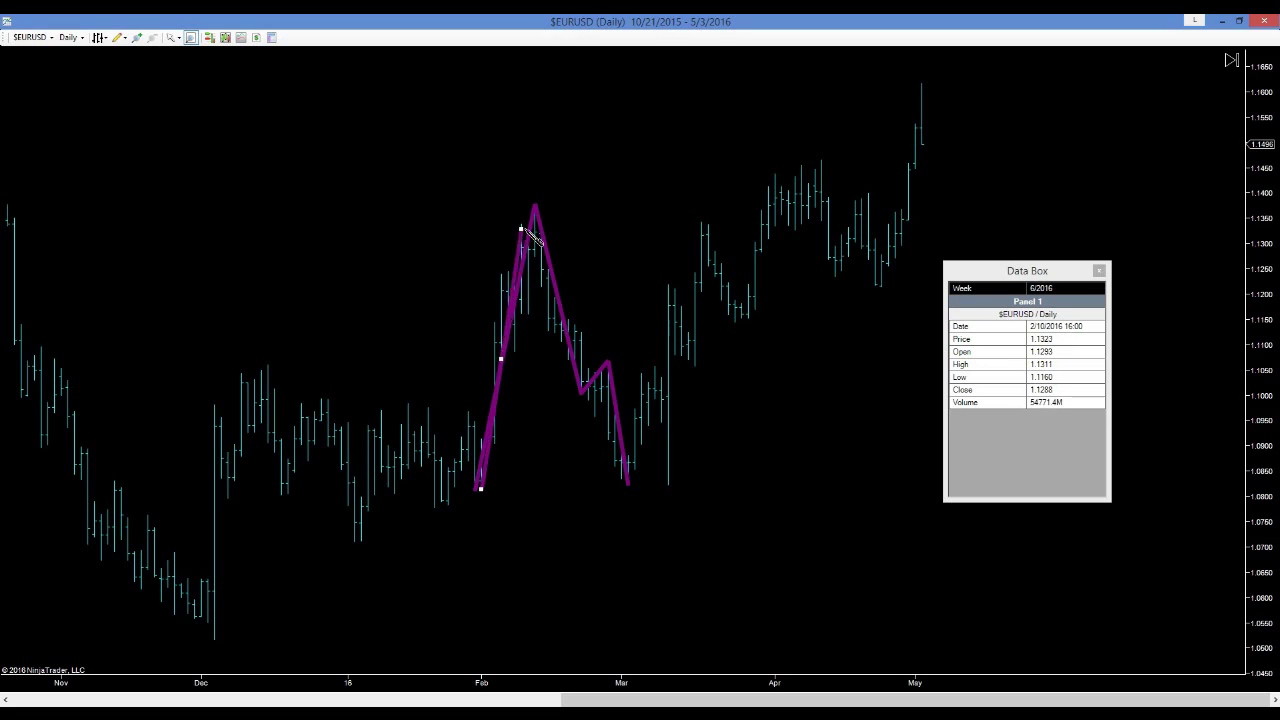
{"action": "left_click", "coordinate": [534, 192]}
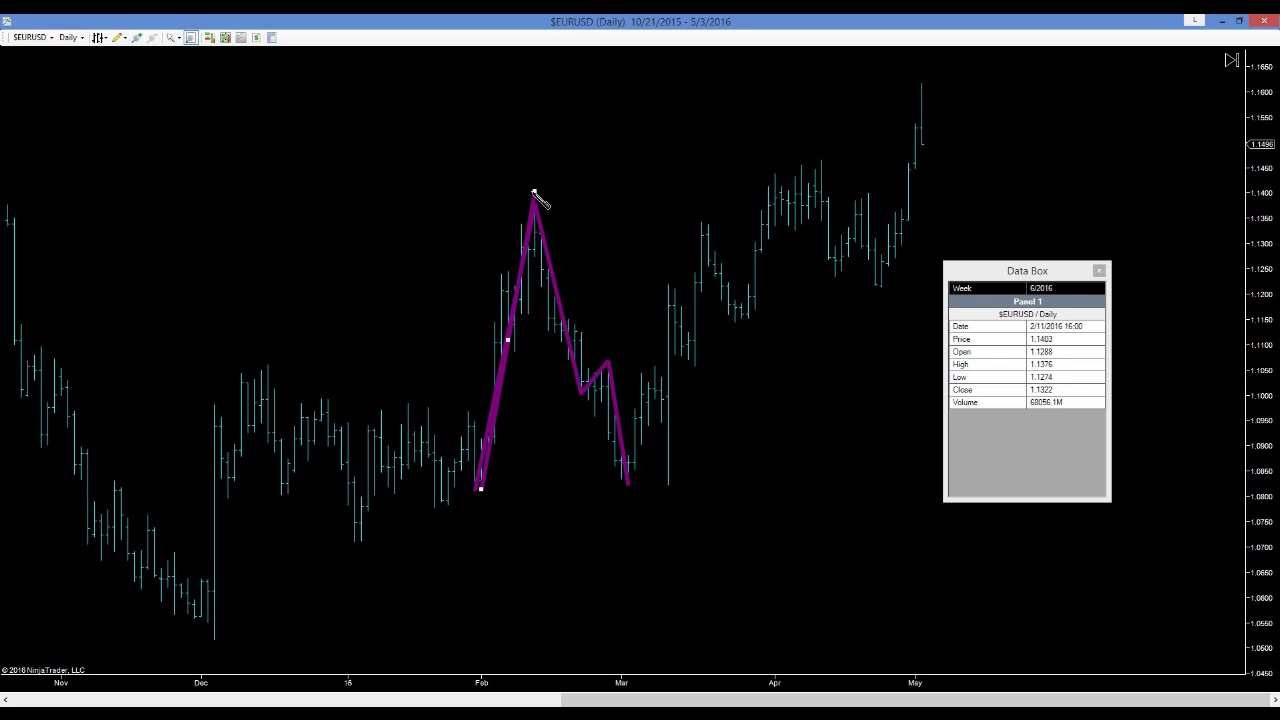
{"action": "left_click", "coordinate": [534, 192]}
Step: Change the new rising line's colour to Yellow in Line Properties
{"action": "left_click", "coordinate": [488, 444]}
{"action": "double_click", "coordinate": [488, 444]}
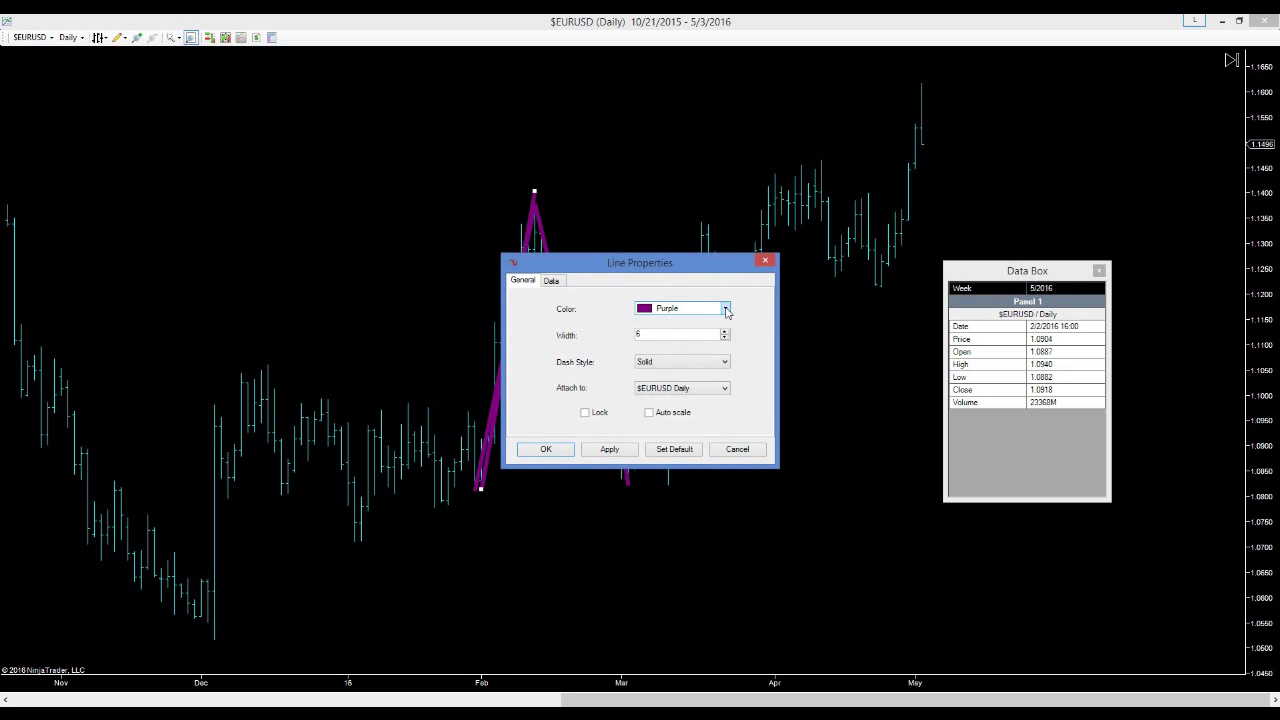
{"action": "left_click", "coordinate": [724, 309]}
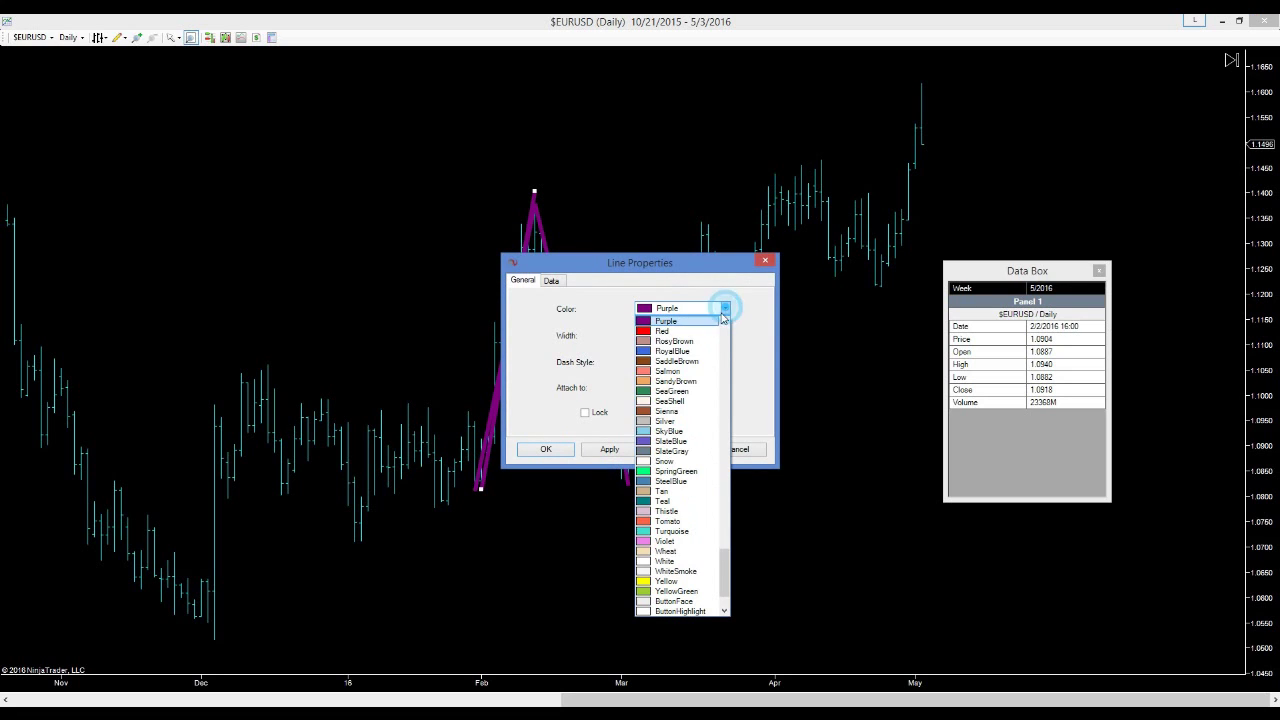
{"action": "left_click", "coordinate": [670, 580]}
{"action": "left_click", "coordinate": [611, 456]}
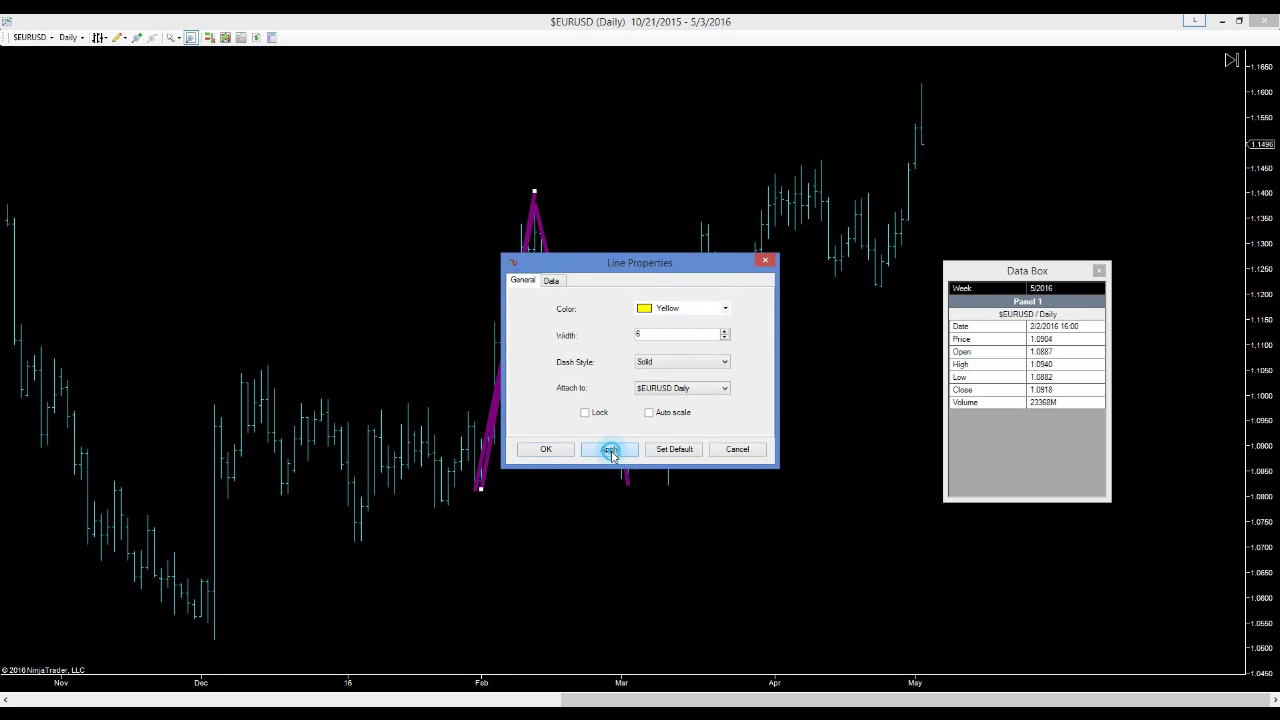
{"action": "left_click", "coordinate": [549, 449]}
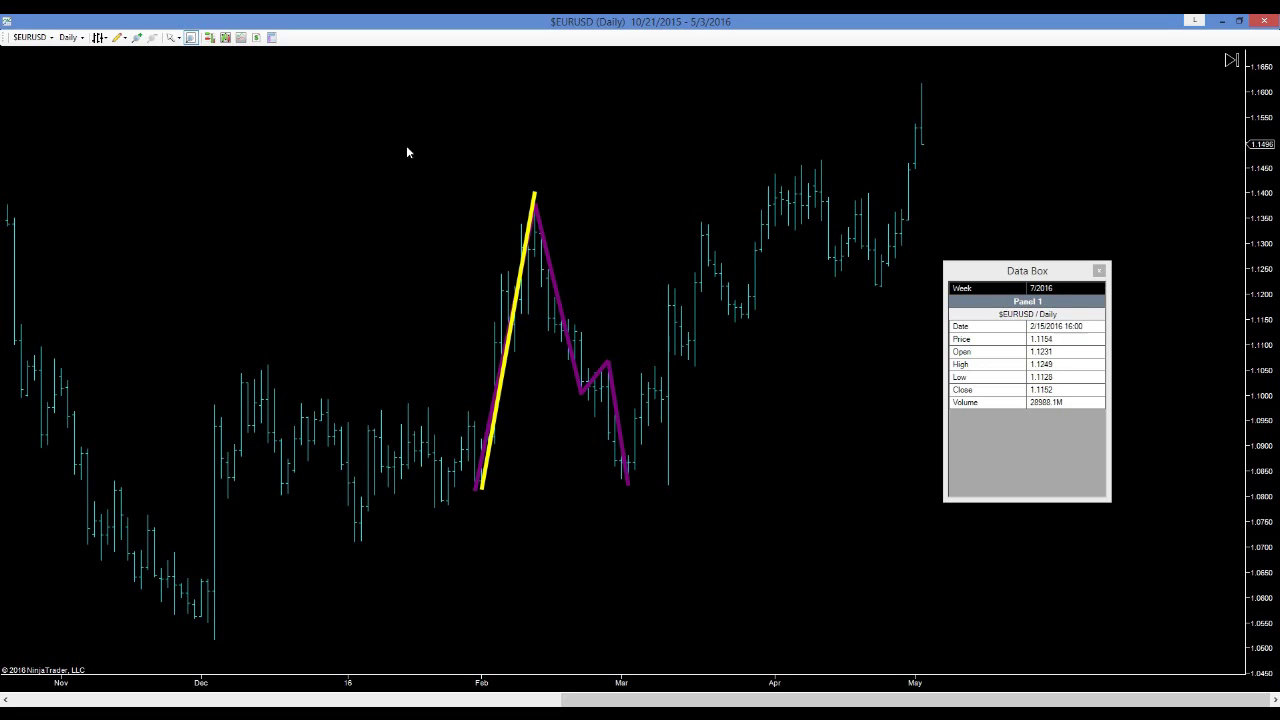
{"action": "left_click", "coordinate": [124, 38]}
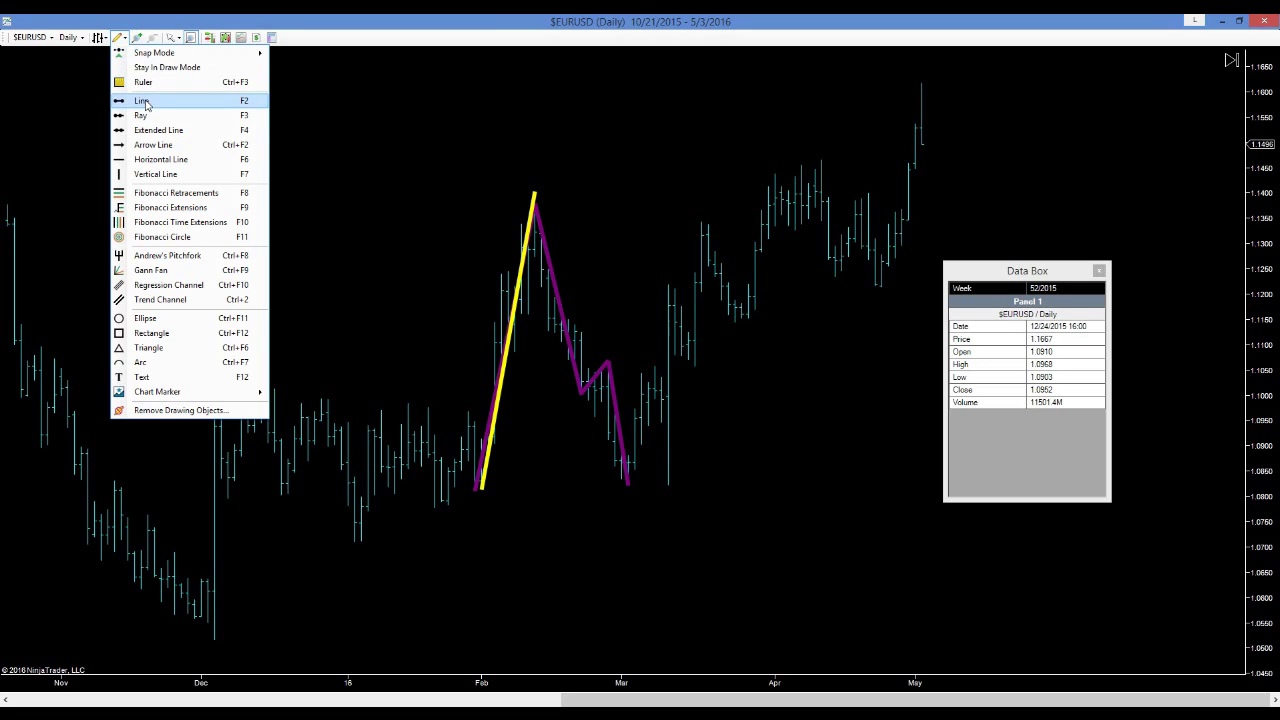
Step: Draw a line from the mid-February high down to the early-March low
{"action": "left_click", "coordinate": [145, 101]}
{"action": "left_click", "coordinate": [534, 193]}
{"action": "left_click", "coordinate": [608, 423]}
{"action": "left_click_drag", "start_coordinate": [609, 424], "coordinate": [633, 484]}
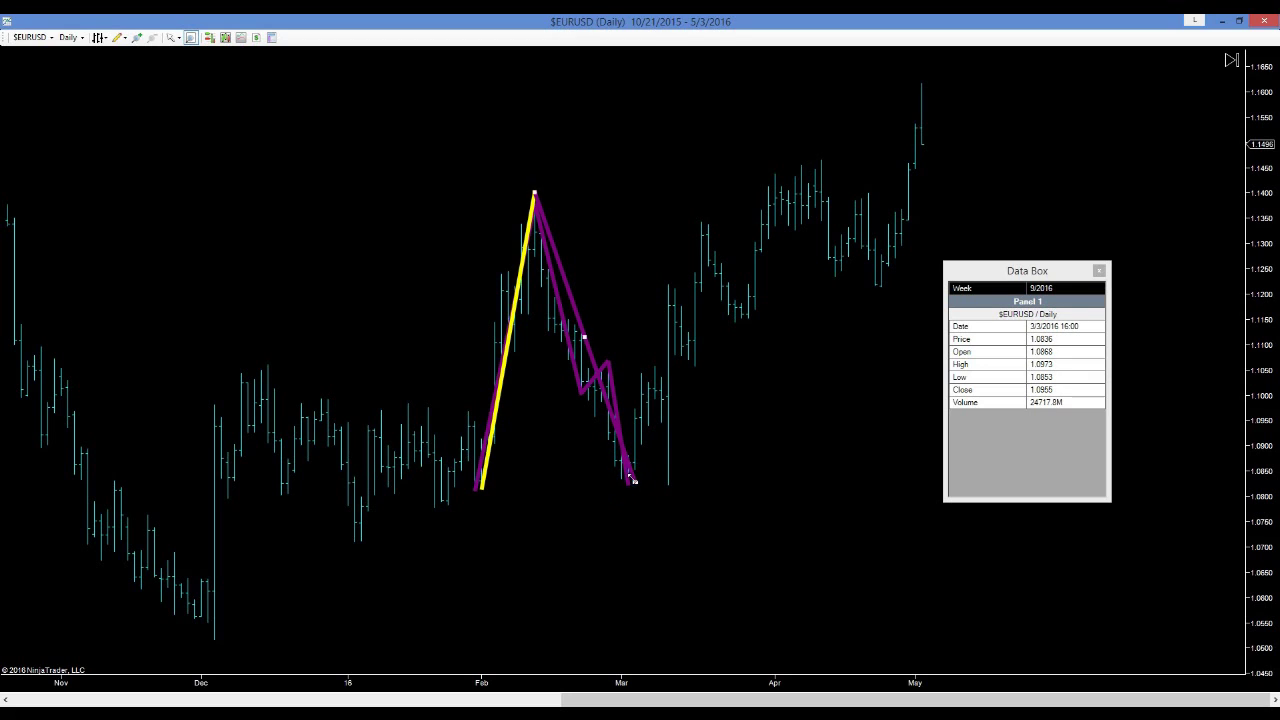
Step: Change the new falling line's colour to Yellow in Line Properties
{"action": "double_click", "coordinate": [629, 474]}
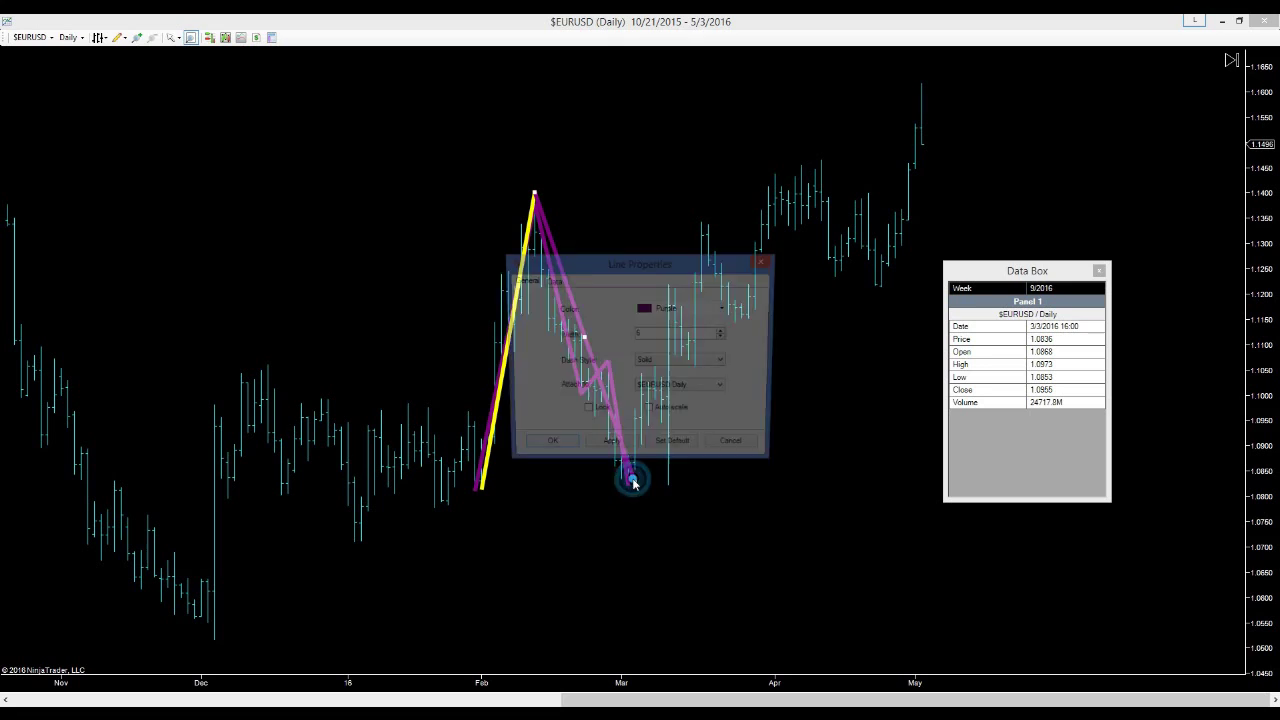
{"action": "left_click", "coordinate": [727, 310]}
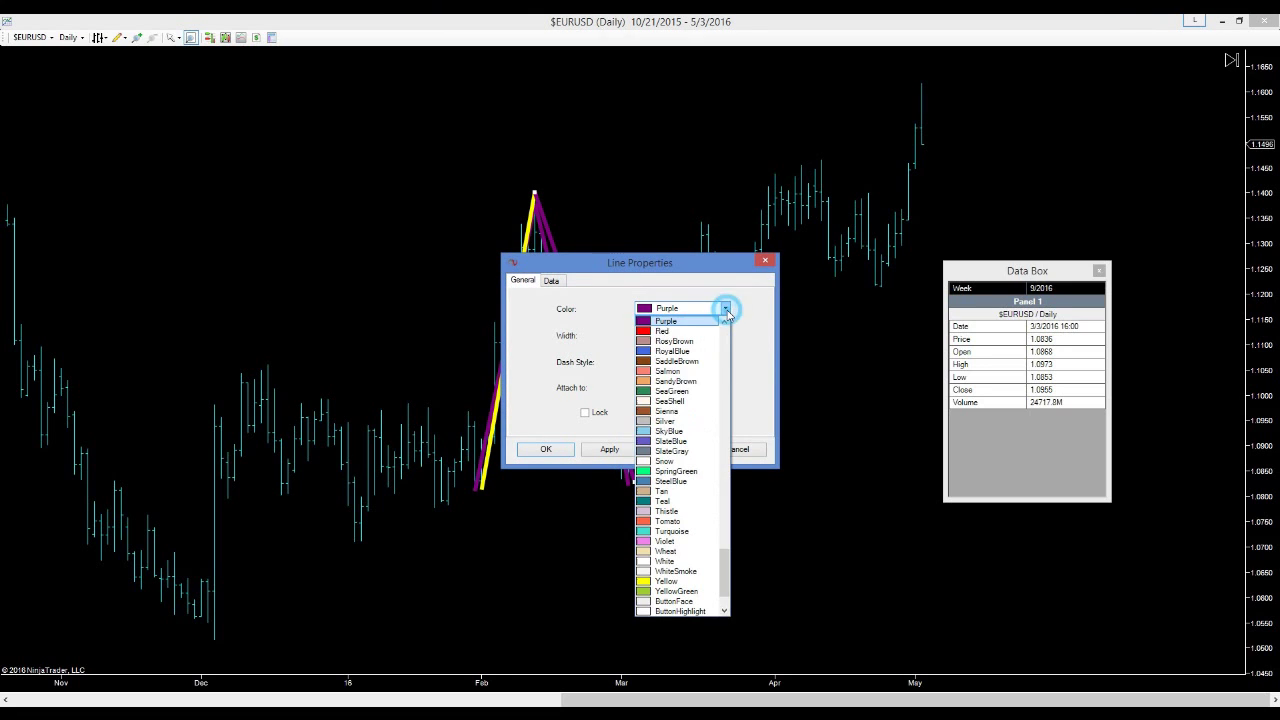
{"action": "left_click", "coordinate": [686, 581]}
{"action": "left_click", "coordinate": [608, 449]}
{"action": "left_click", "coordinate": [555, 450]}
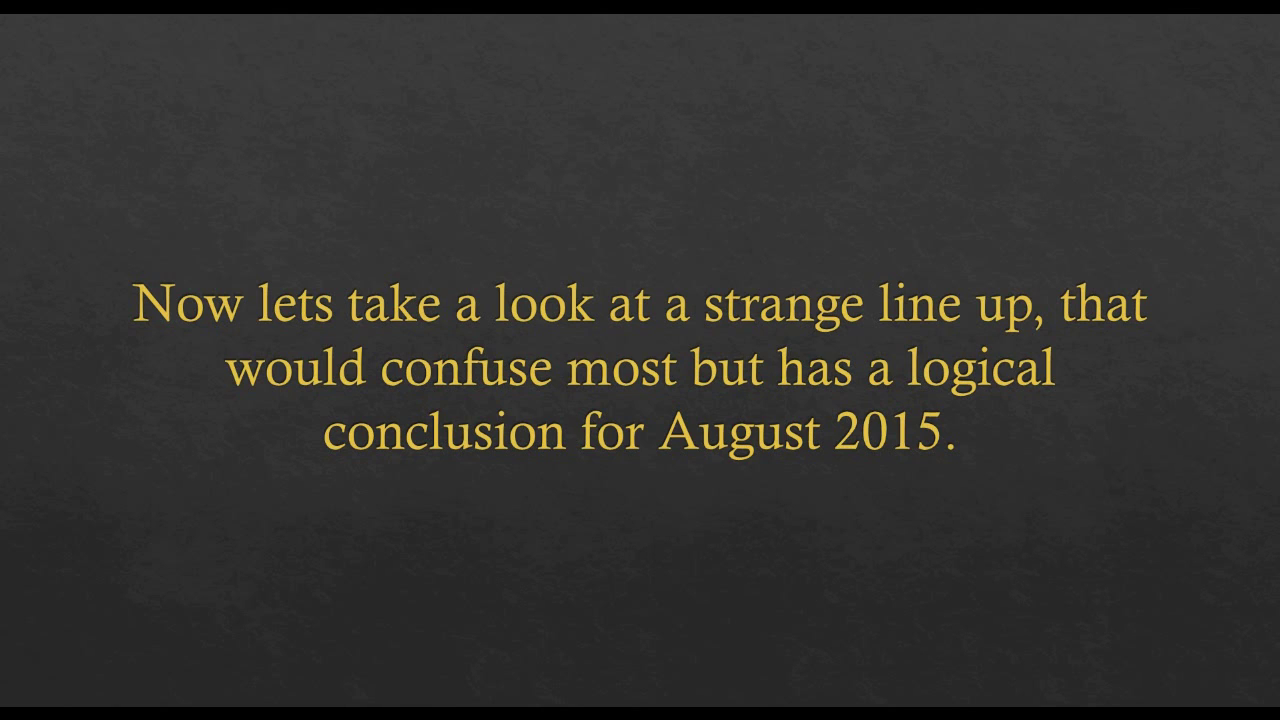
Step: Advance to the slide listing Cycle A and COR August 2015 highs and lows
{"action": "key", "text": "Right"}
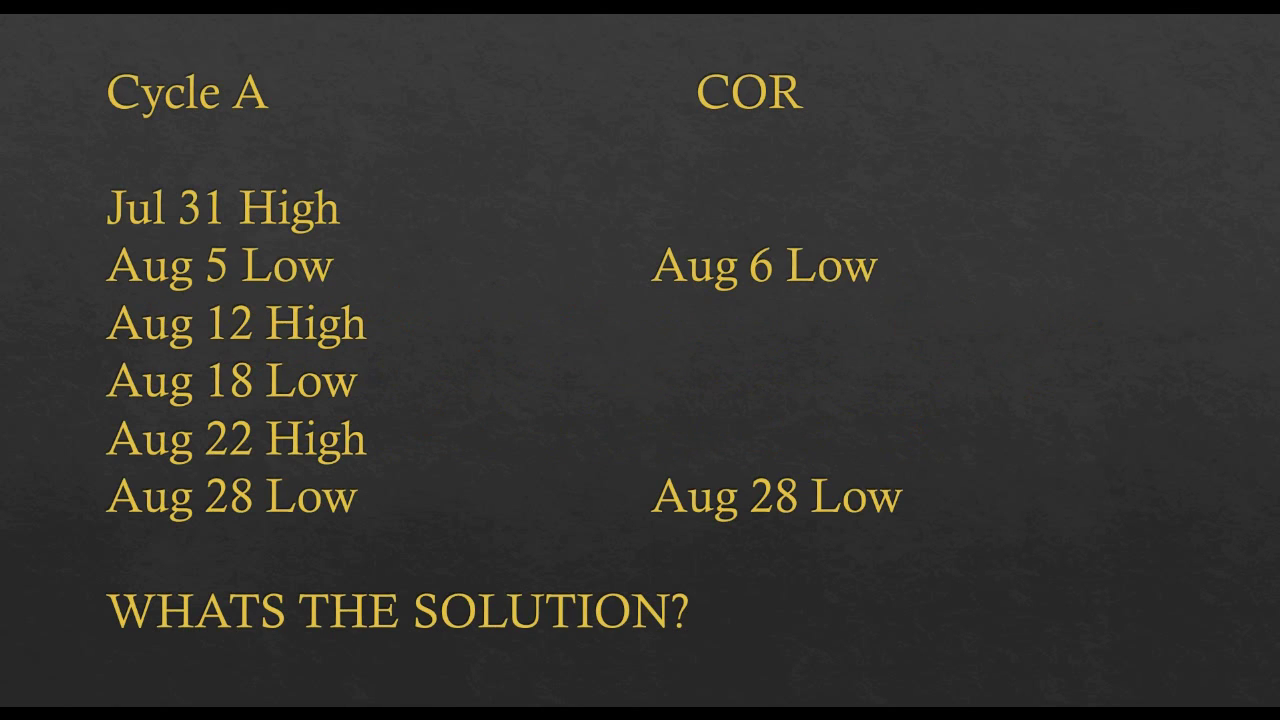